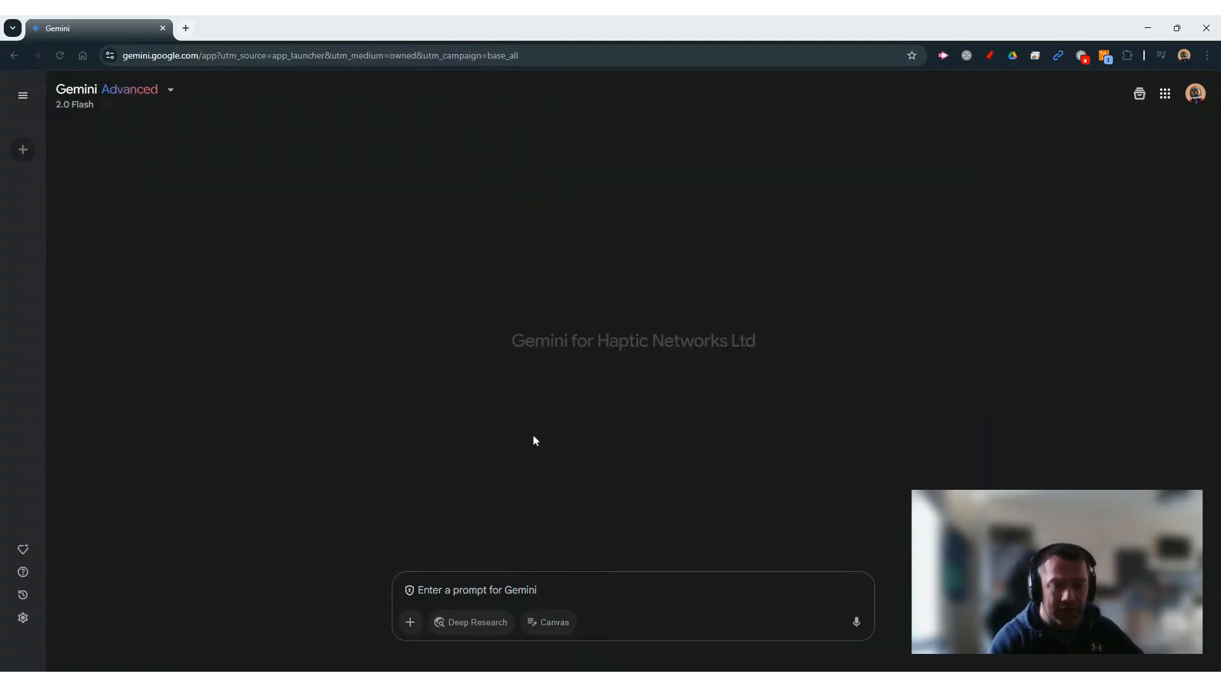
Draft a brand manager's prompt requesting eye-catching logo ideas for a coffee shop and video game cafe, covering dual concept and target audience.
click(120, 33)
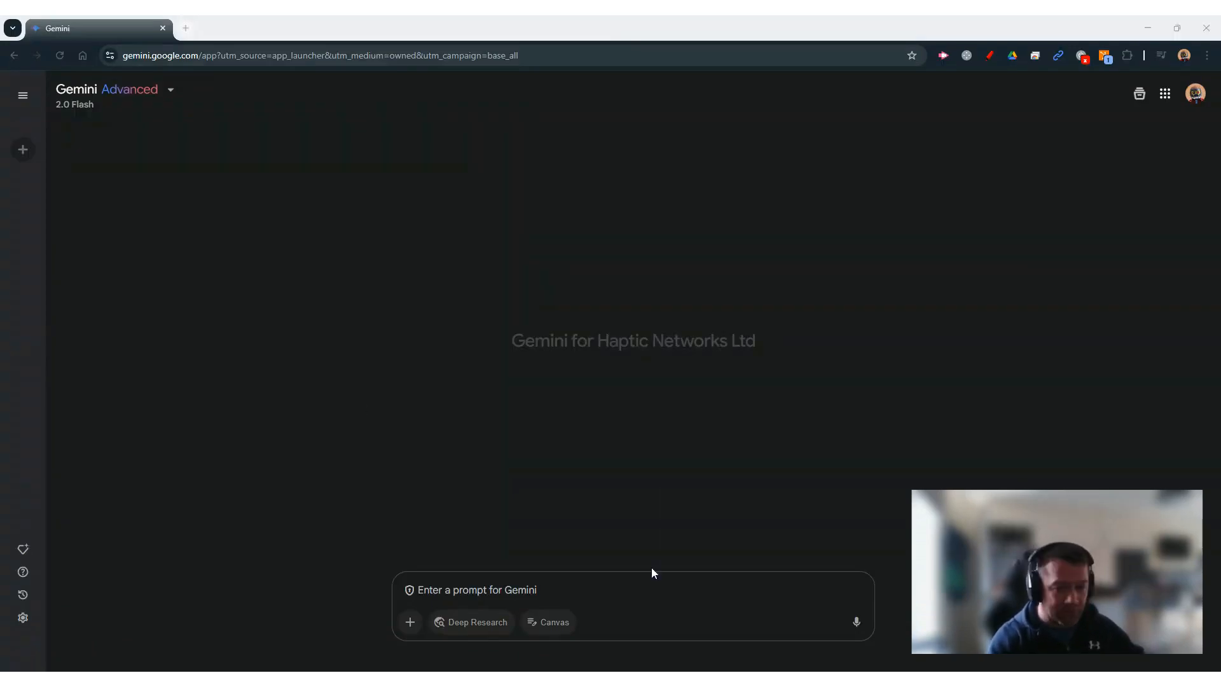
click(555, 596)
text(I am a brand manager and I need to)
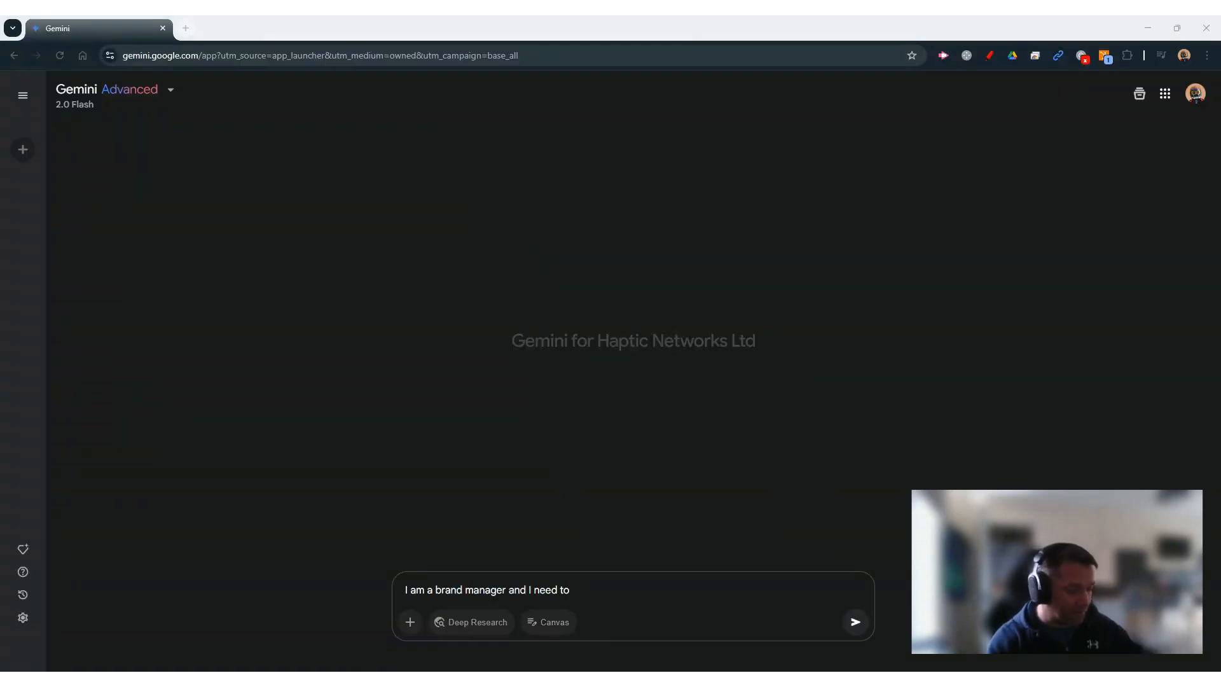
key(alt+Tab)
text(Generate ideas for a creative and eye-catching logo)
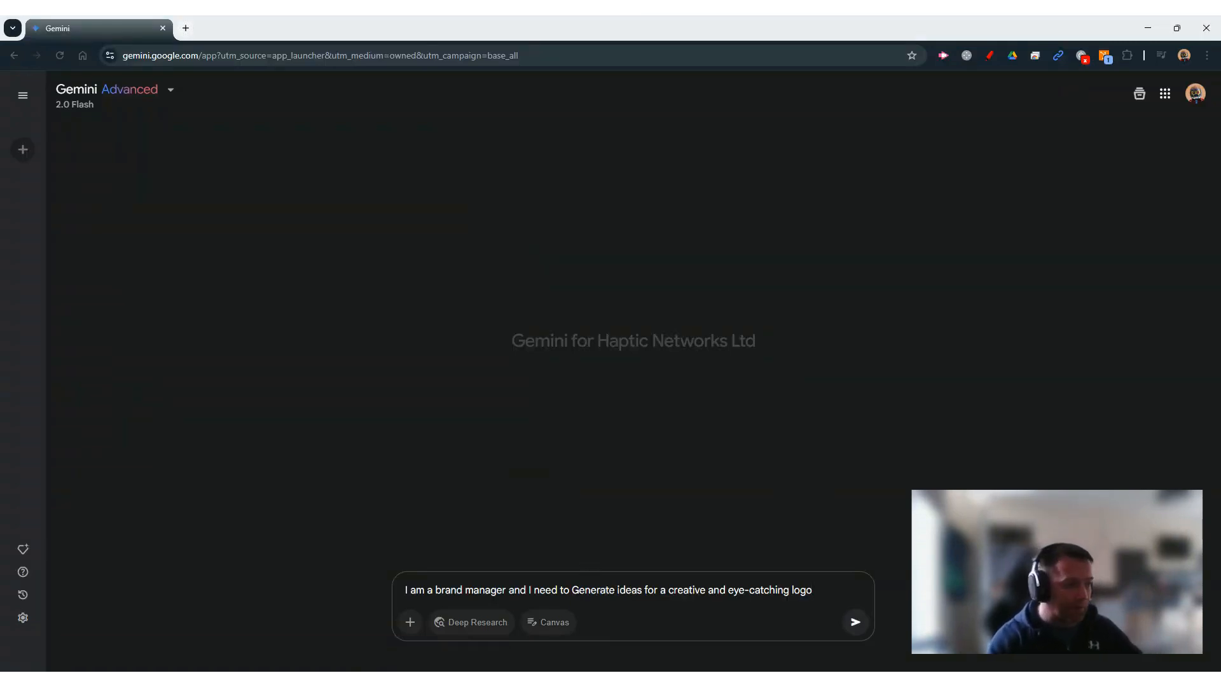
key(alt+Tab)
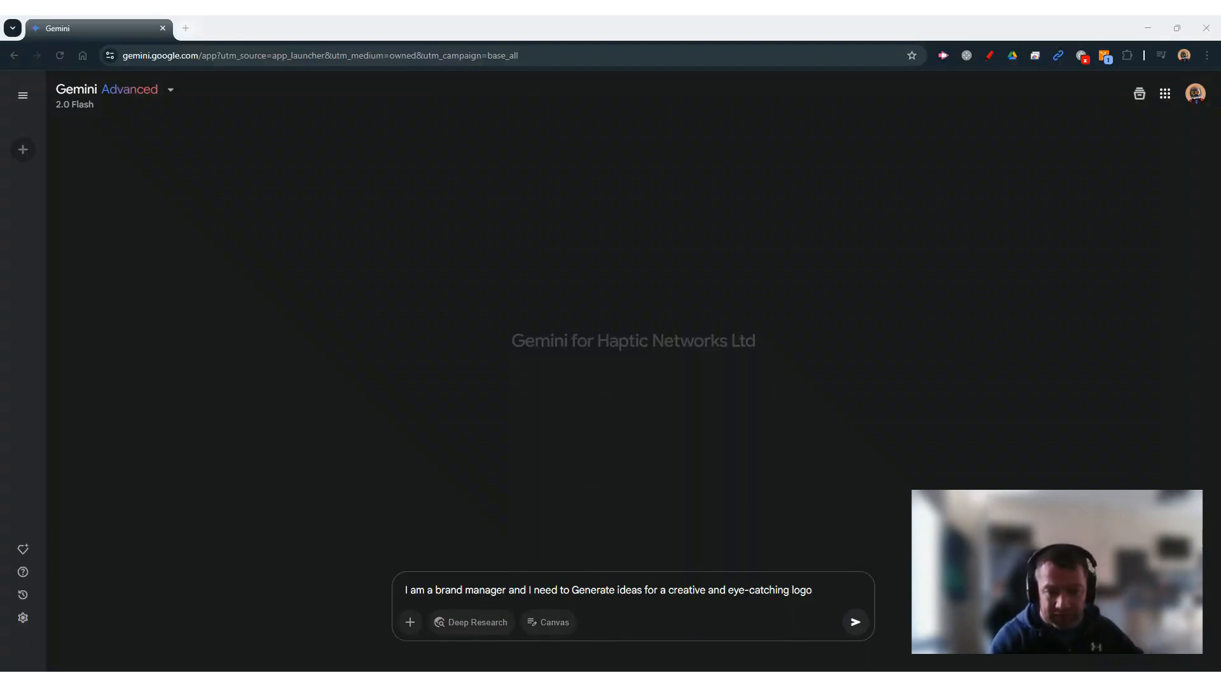
click(837, 591)
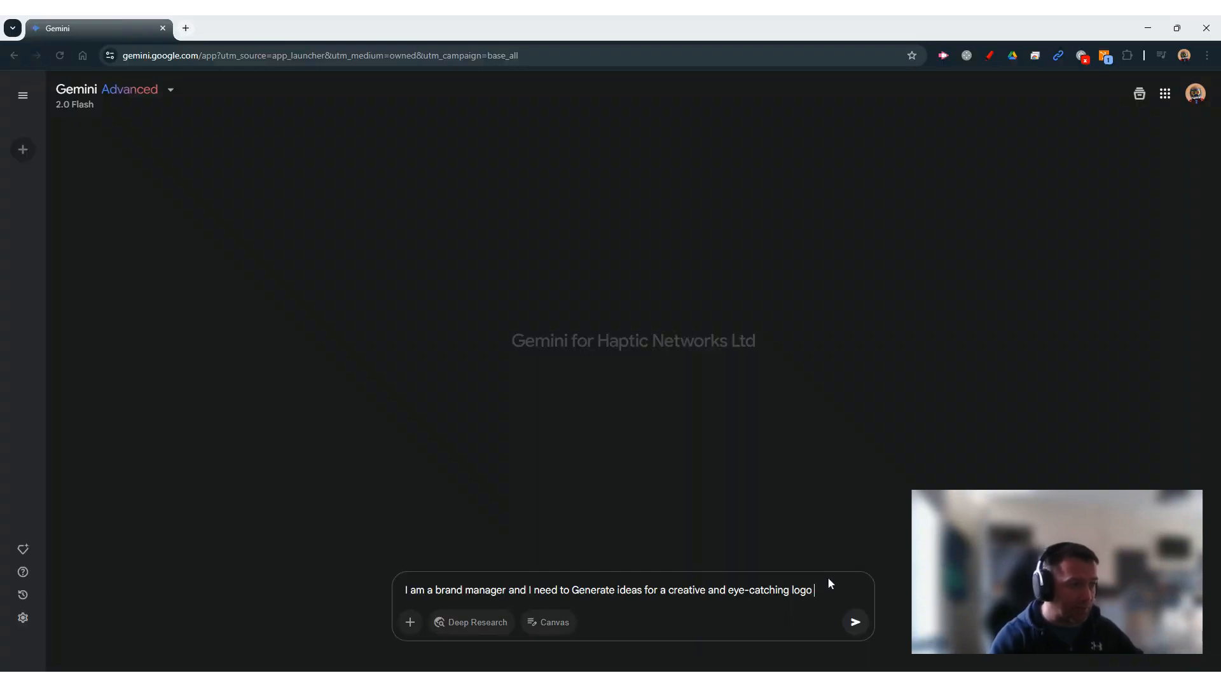
key(ctrl+v)
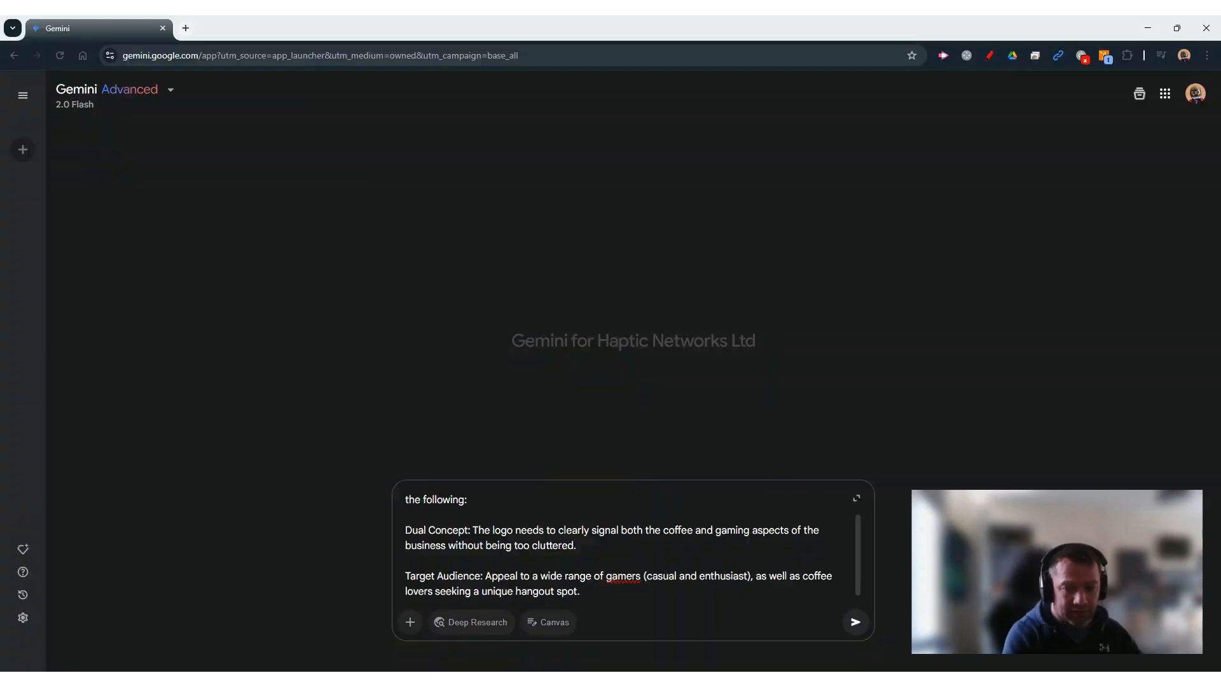
Add Modern and Playful, Retro-Cool, and Sleek and Minimalist style options to the prompt, submit it, and view the generated logo image enlarged.
key(shift+Return)
key(shift+Return)
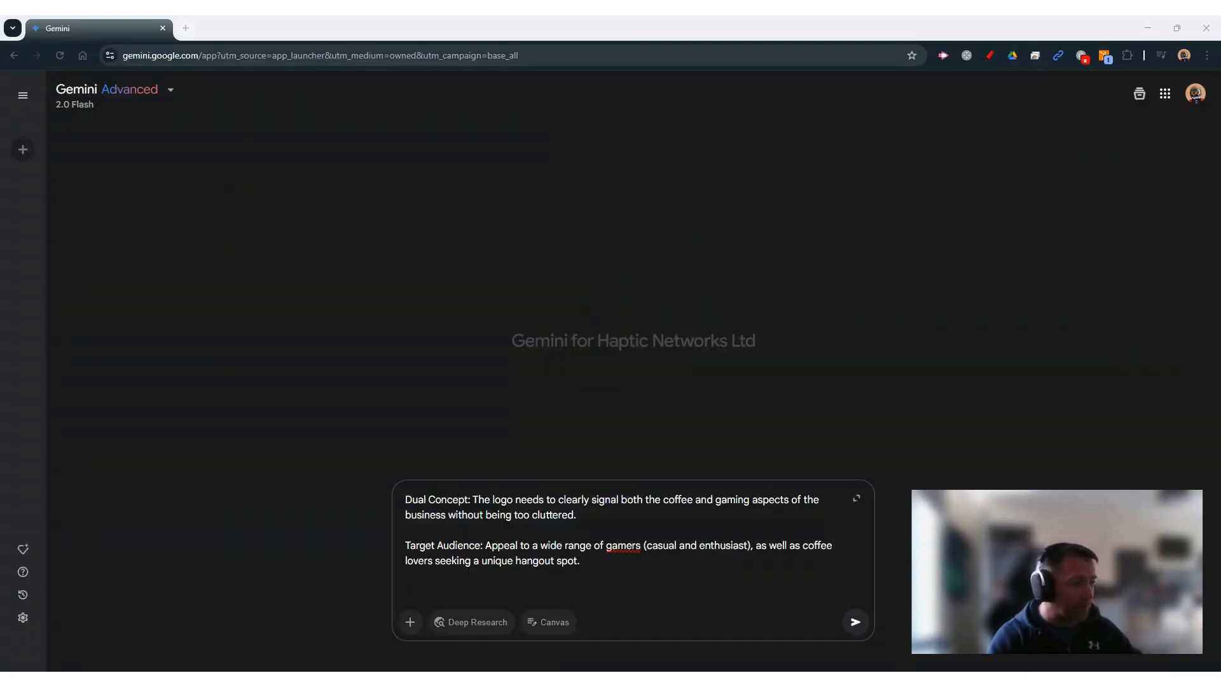
click(409, 682)
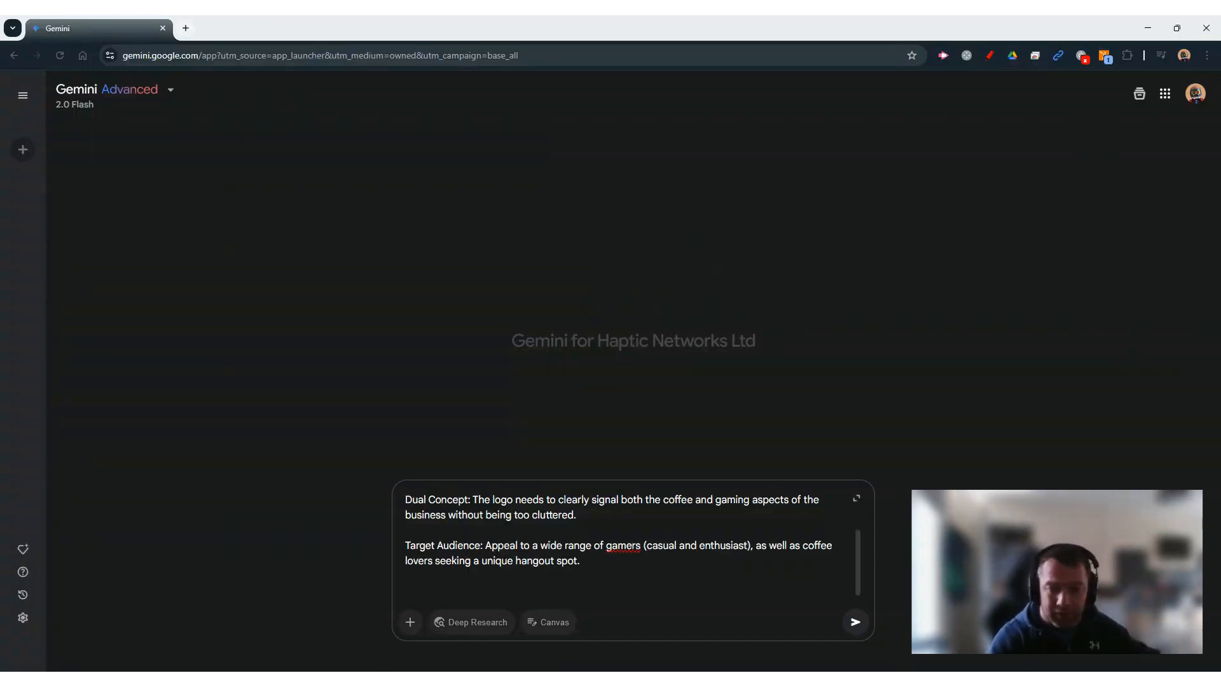
text(Style Options: I’m open to these approaches — let’s get a few examples in each of these three styles to compare: Modern and Playful: Bold colors, fun graphics, maybe a pixel art aesthetic. Retro-Cool: Think classic arcade style — chunky lettering, neon color inspiration. Sleek and Minimalist: Clean lines, geometric shapes, a more subtle nod to both themes.)
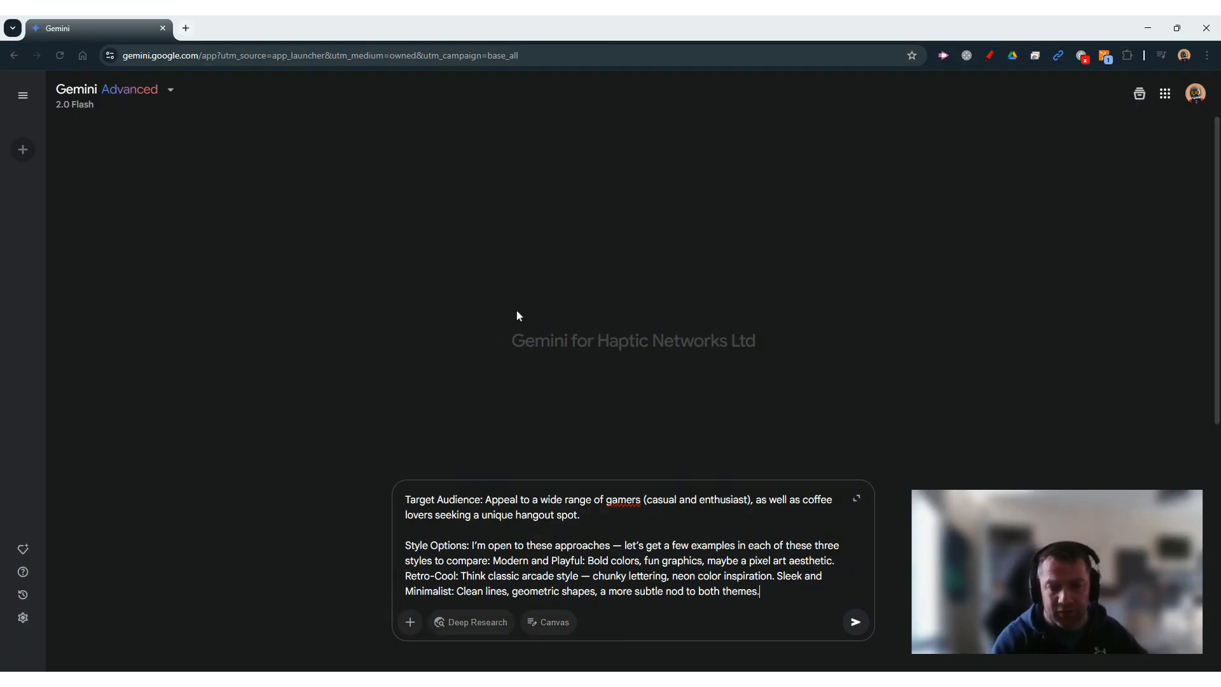
key(Return)
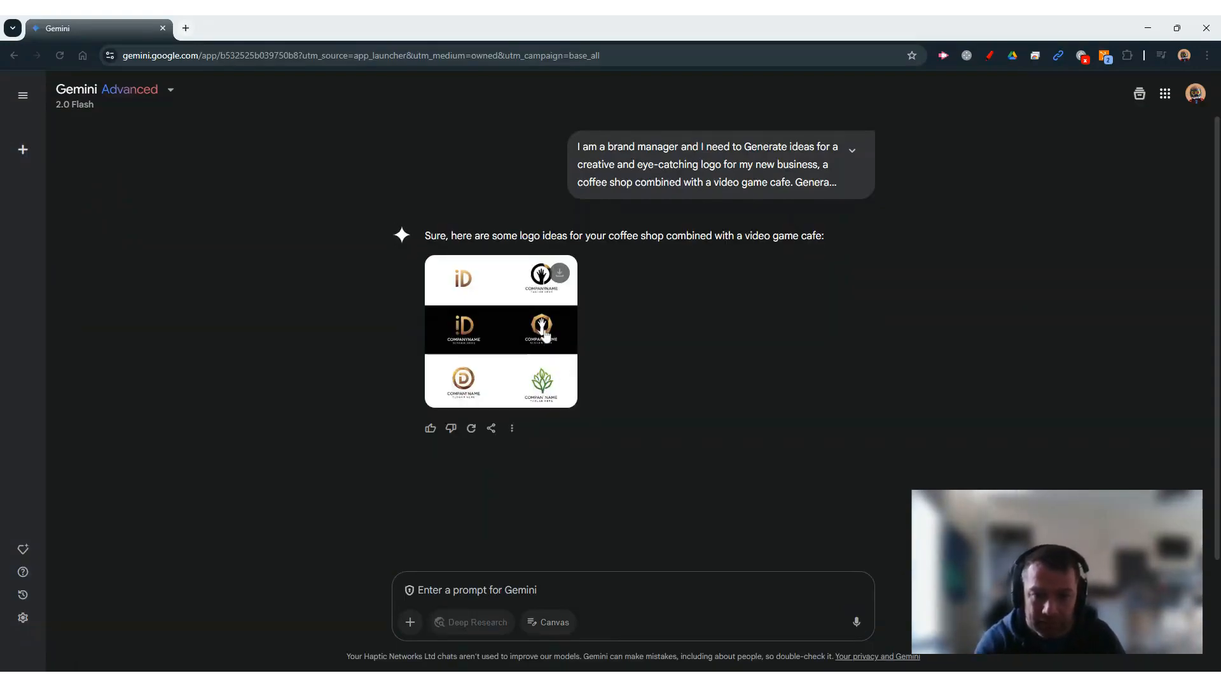
click(541, 358)
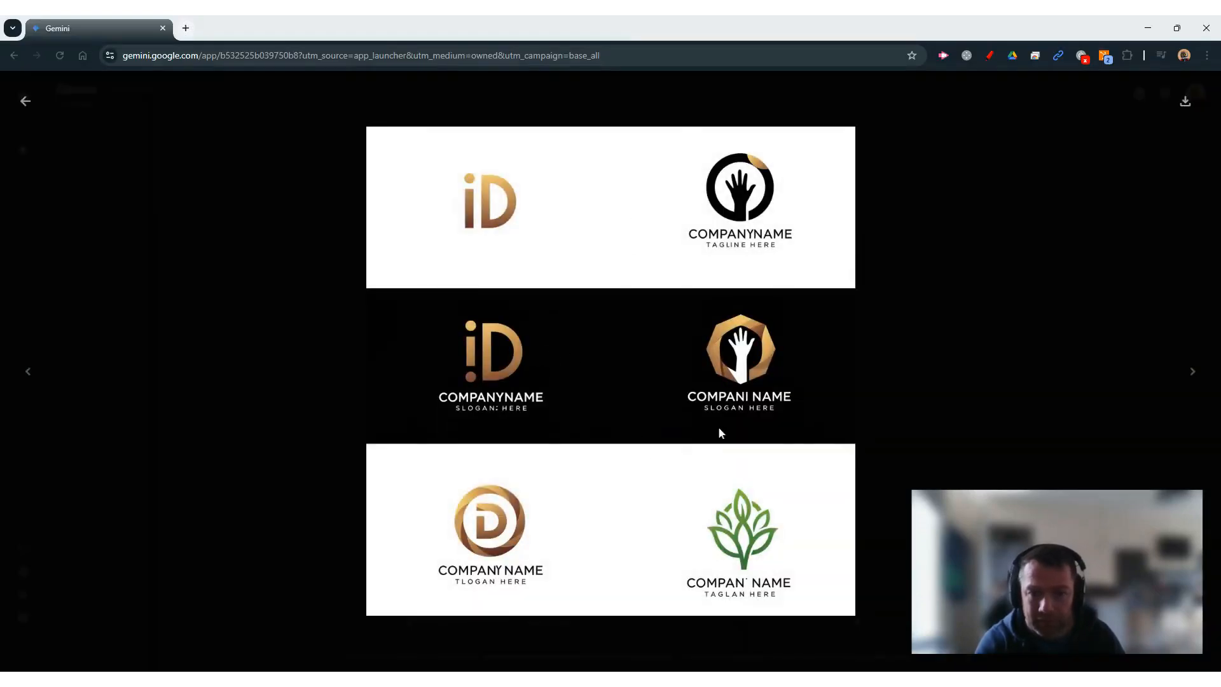
key(Escape)
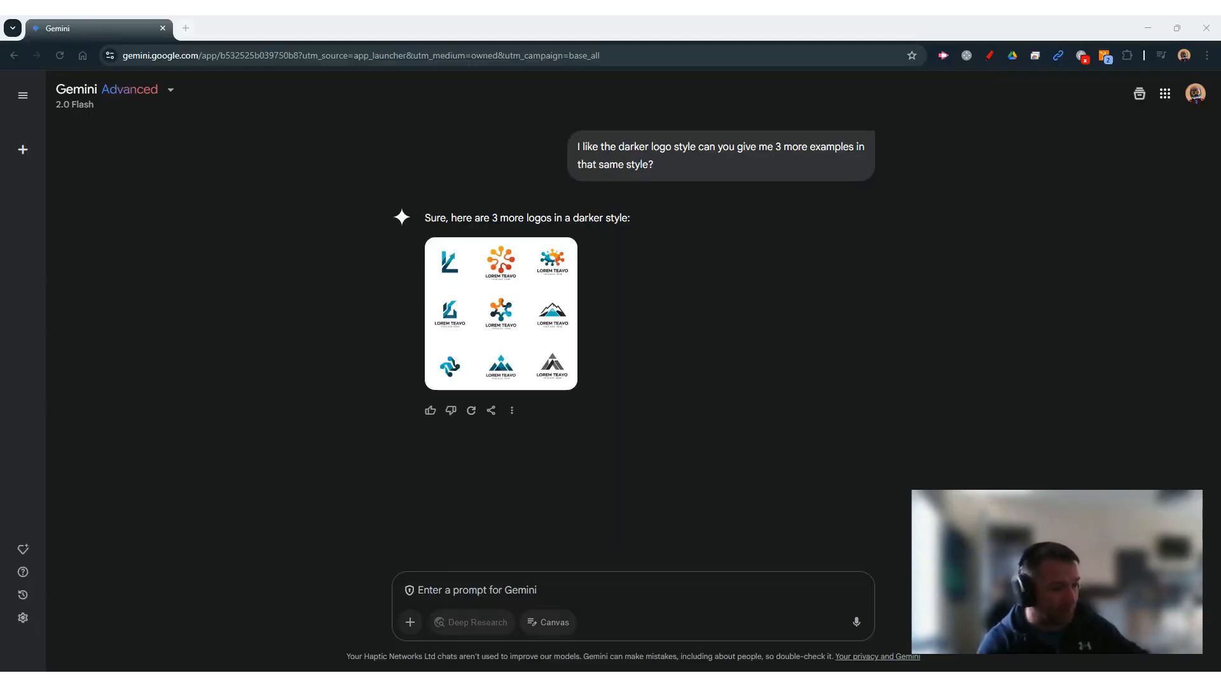
Ask for a tagline and 5 potential names for the business to go with these logos.
click(588, 591)
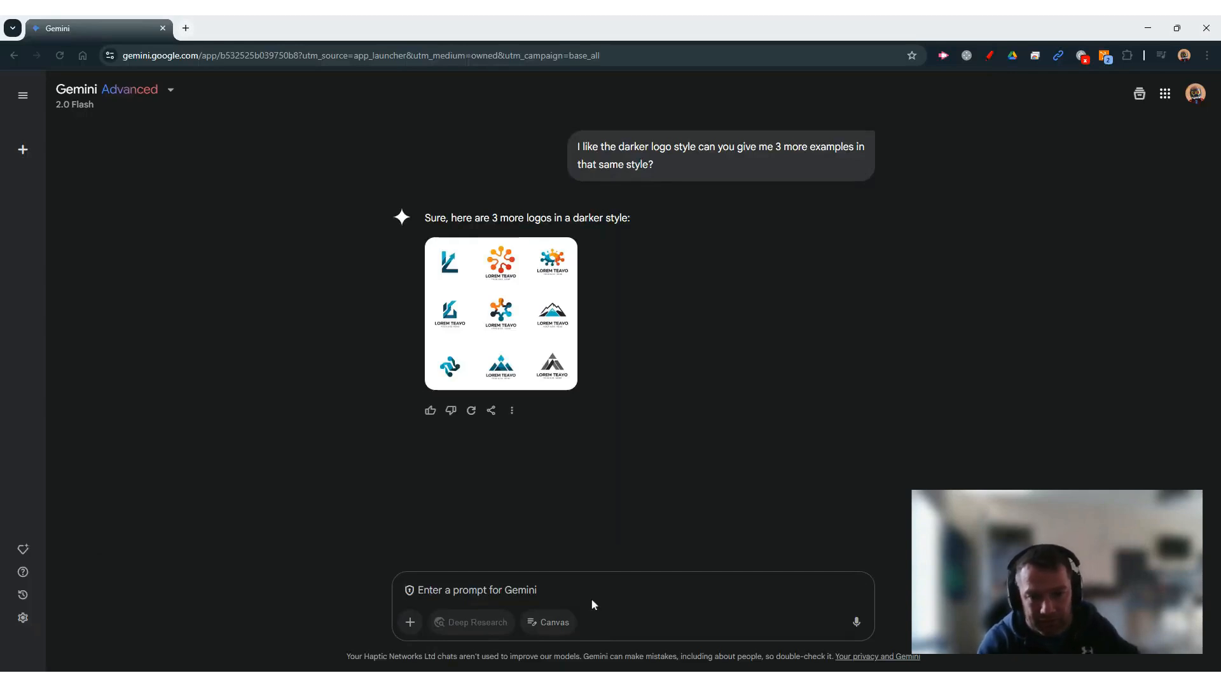
text(Write a tagline and 5 potential names for the business to go with these logos)
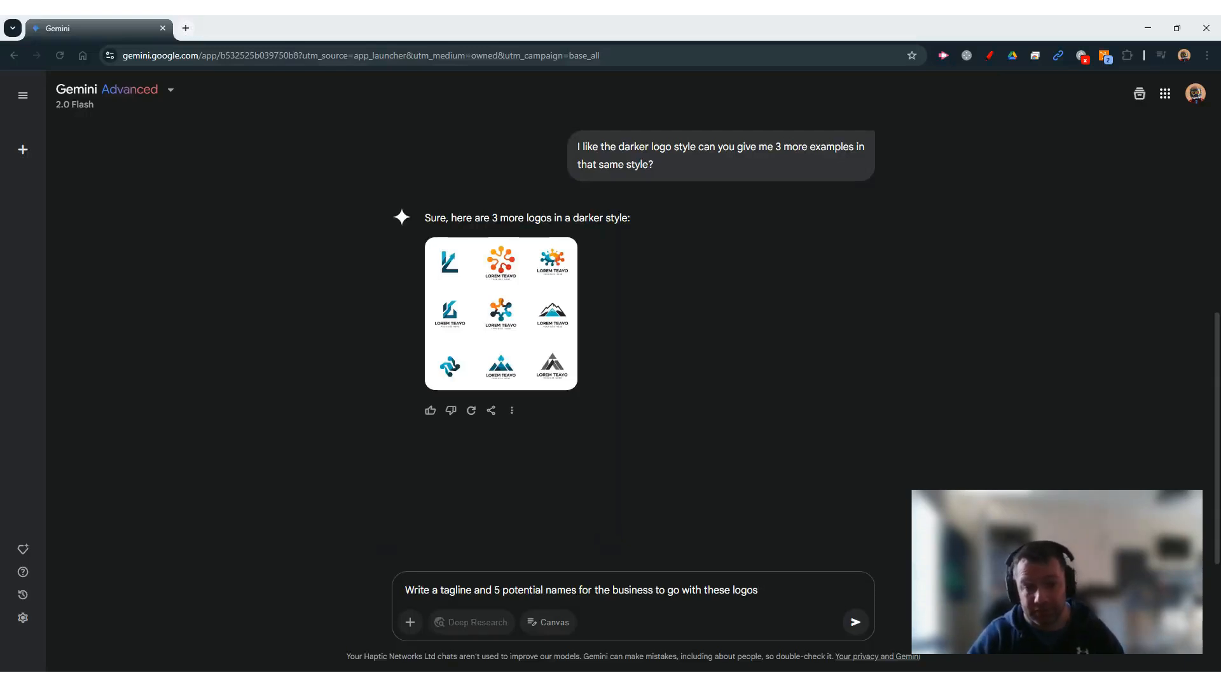
key(Return)
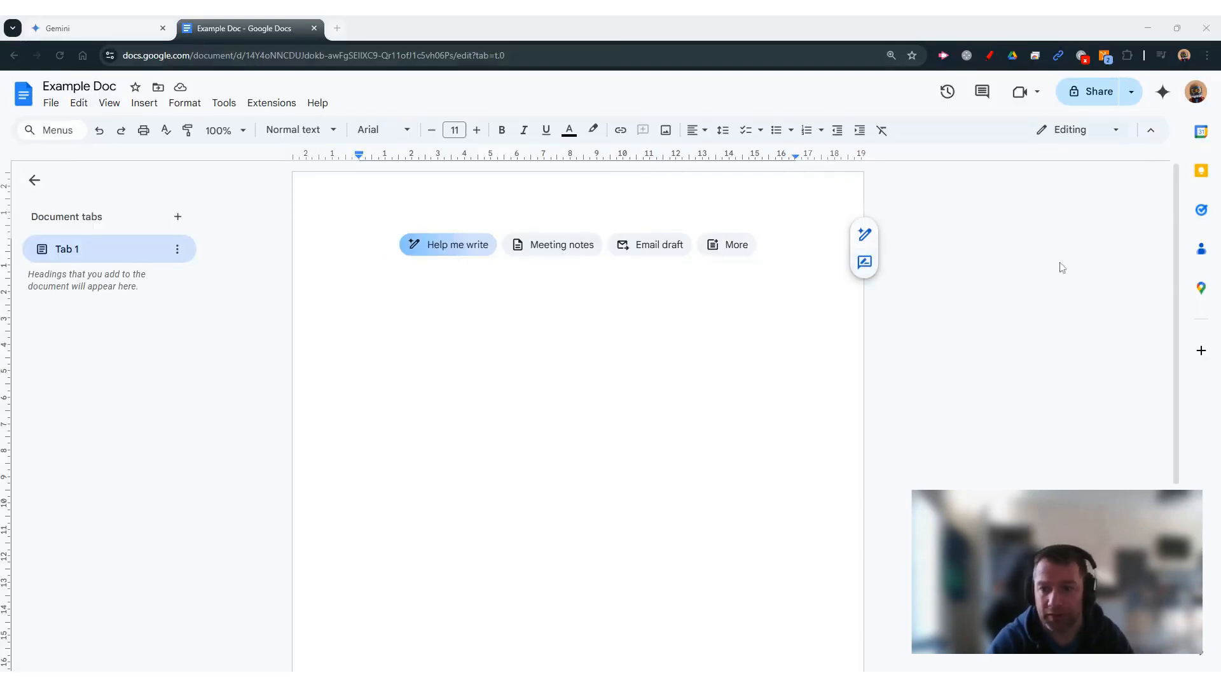
In Google Docs' Example Doc, generate a barista role description with Help me write, using the Example 2 - Recruit prompt from the Keep note.
click(870, 237)
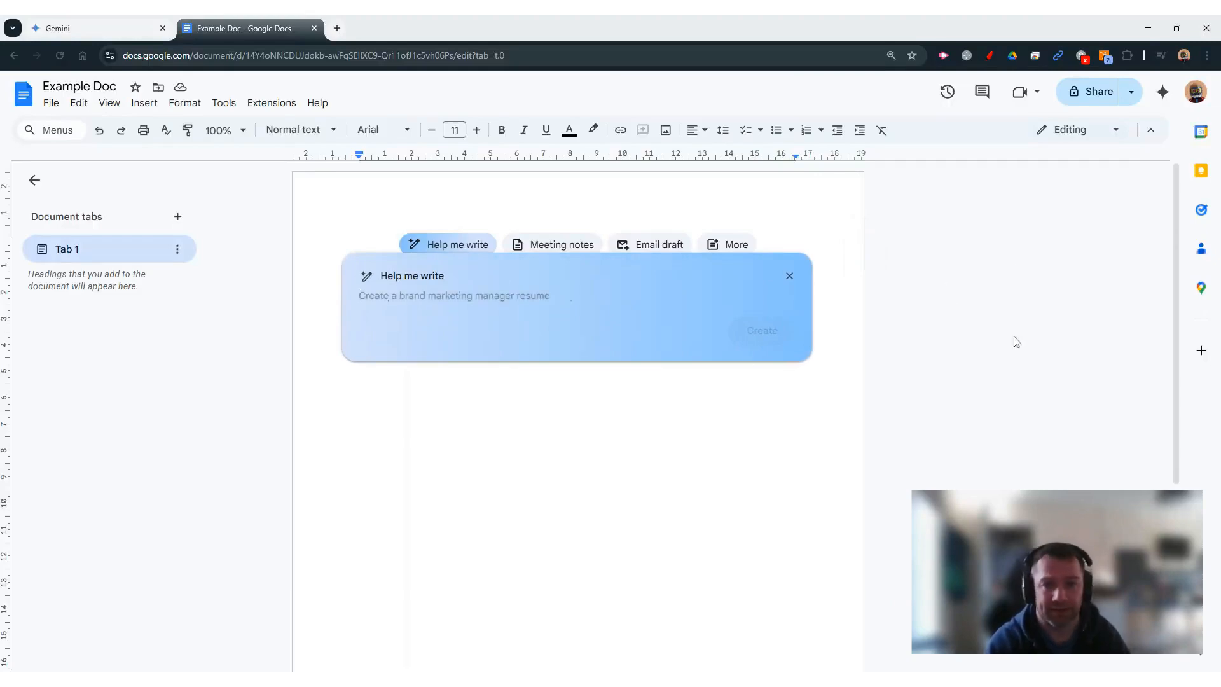
click(1202, 173)
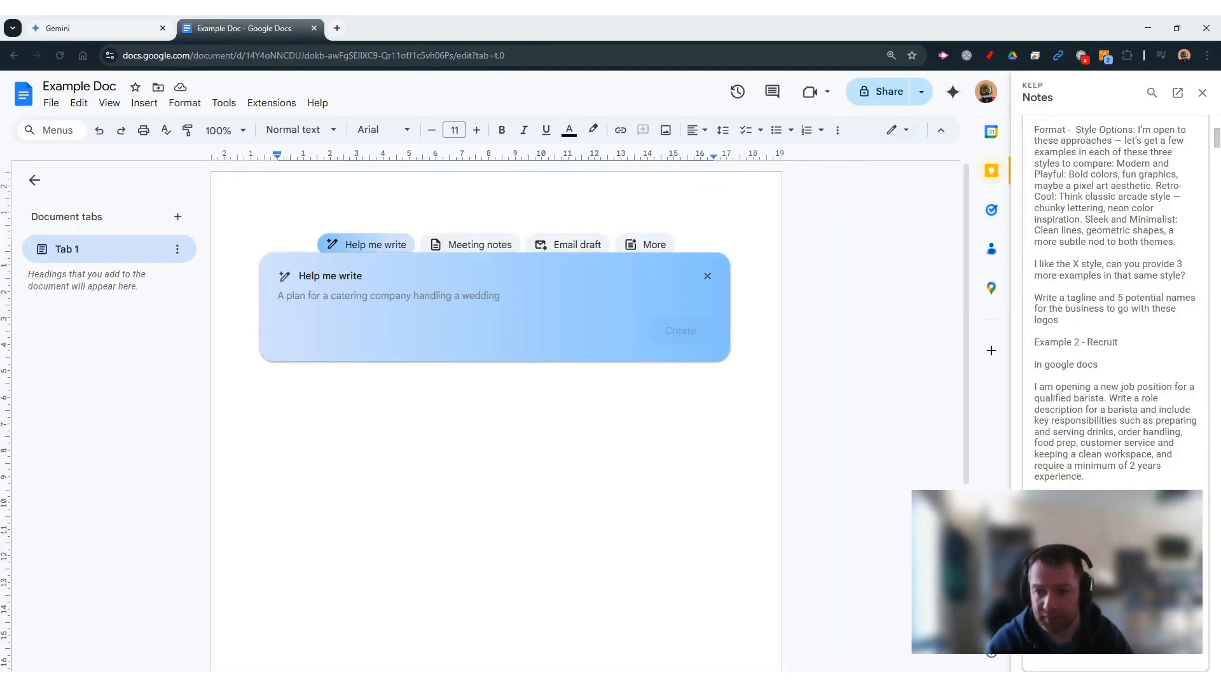
drag(1034, 387, 1085, 476)
key(ctrl+c)
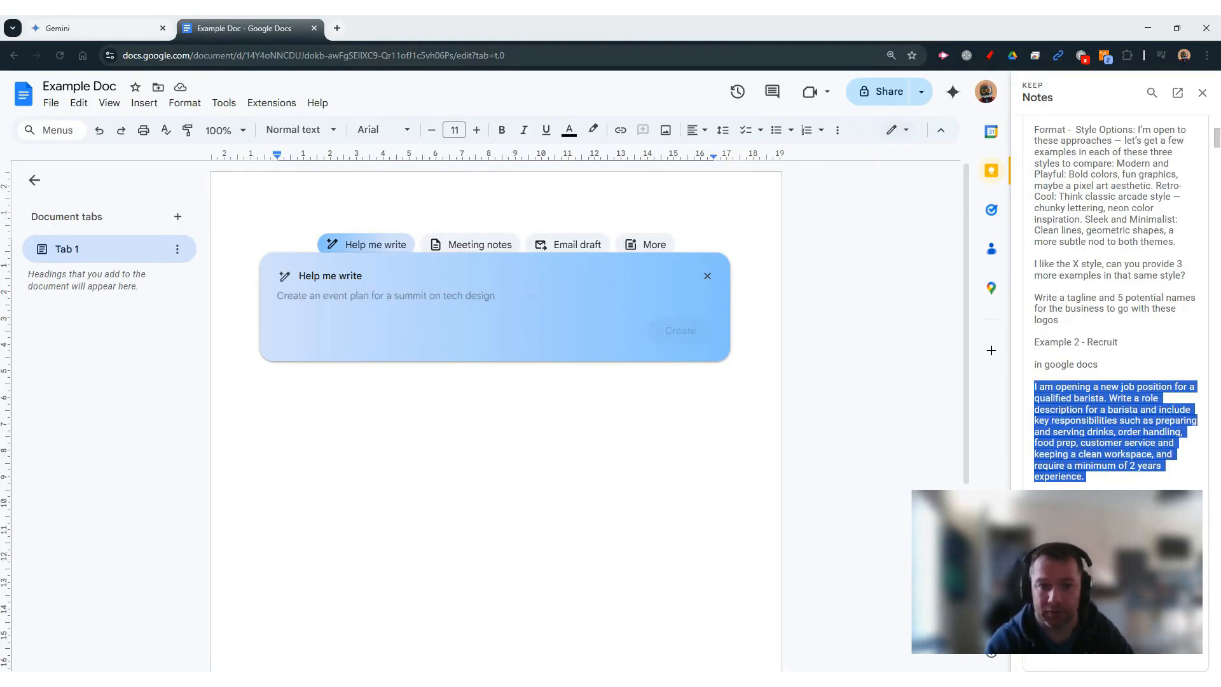
click(445, 297)
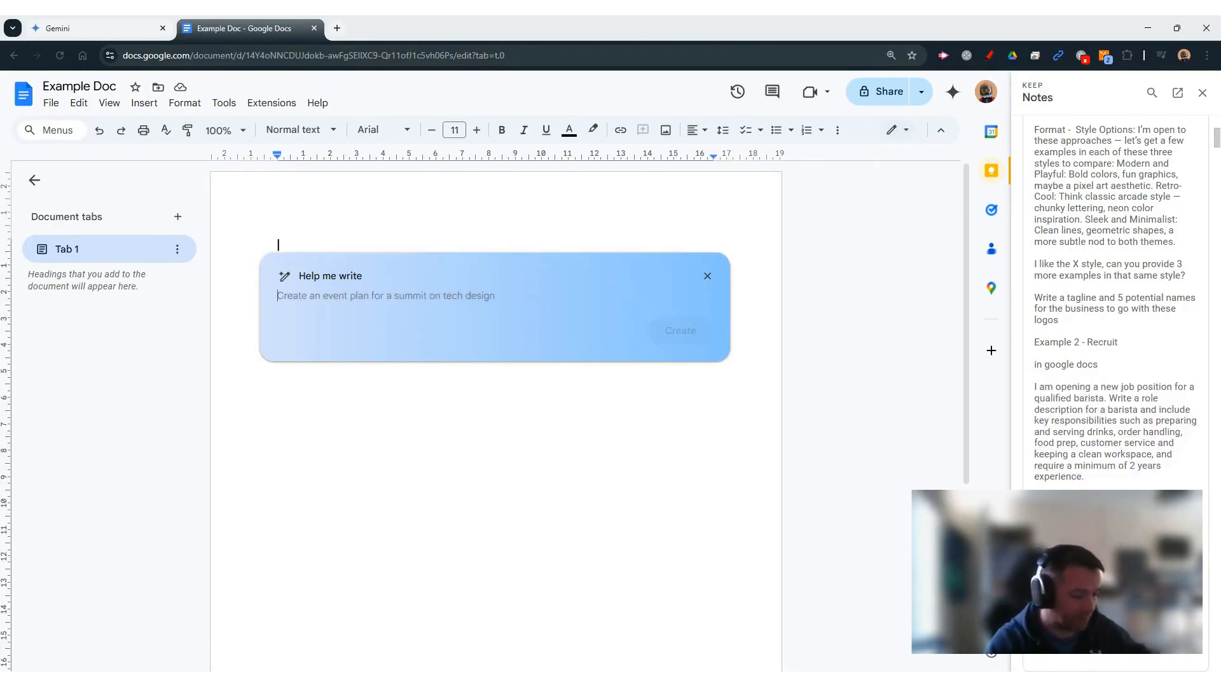
key(ctrl+v)
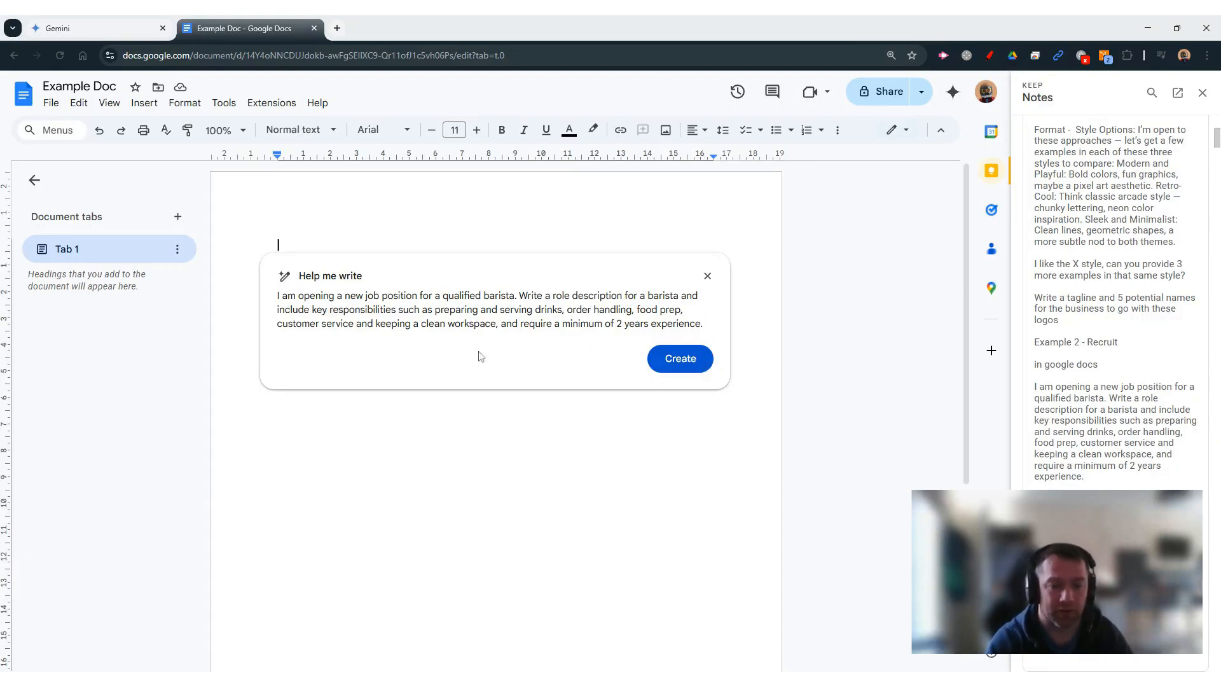
click(686, 361)
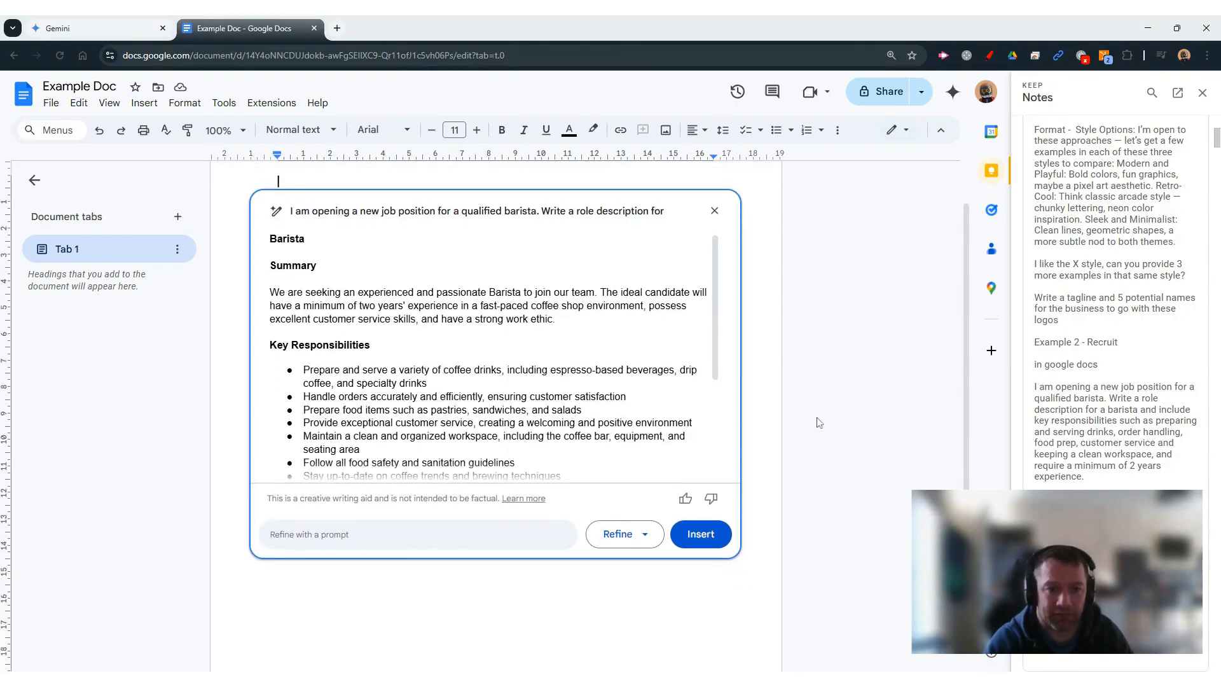
Review the generated barista role description and its refinement options, and insert the text into the document.
scroll(536, 361, down, 5)
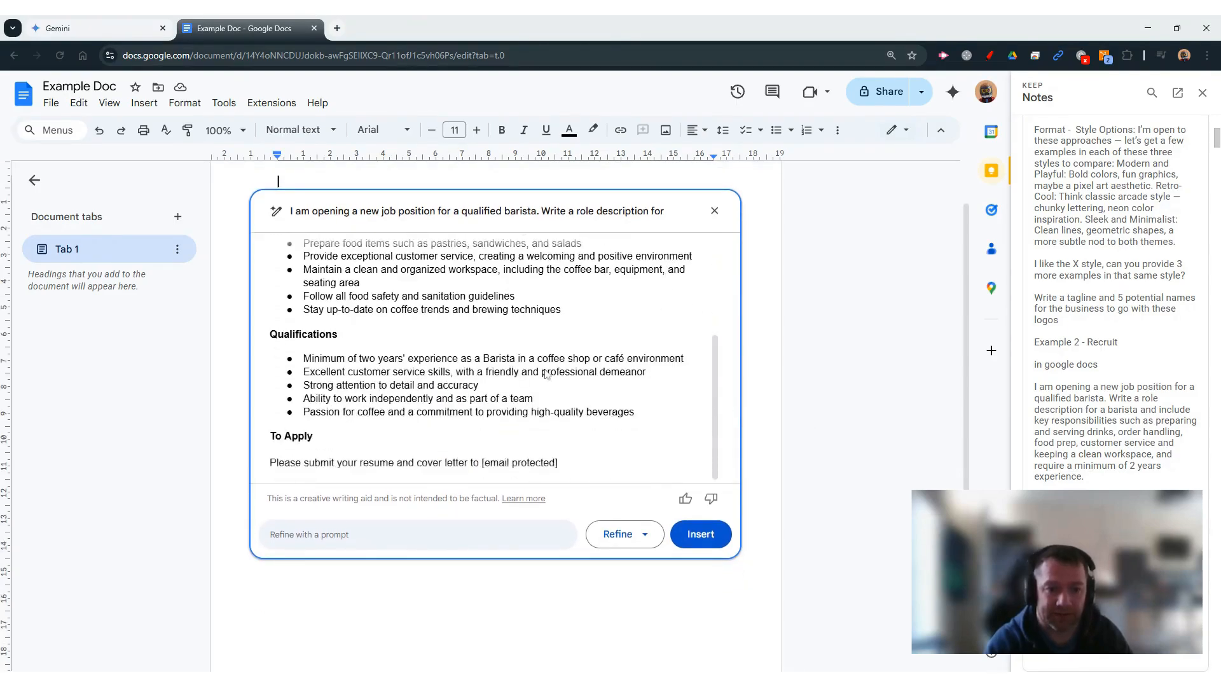
scroll(534, 368, down, 2)
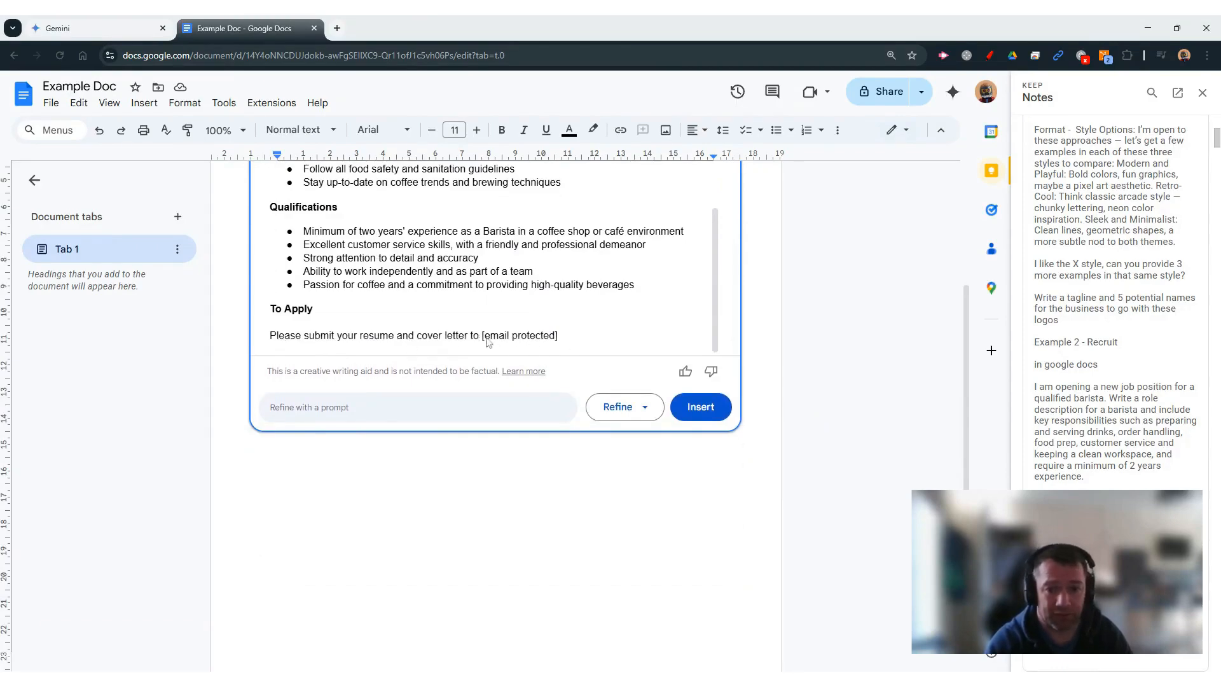
click(645, 410)
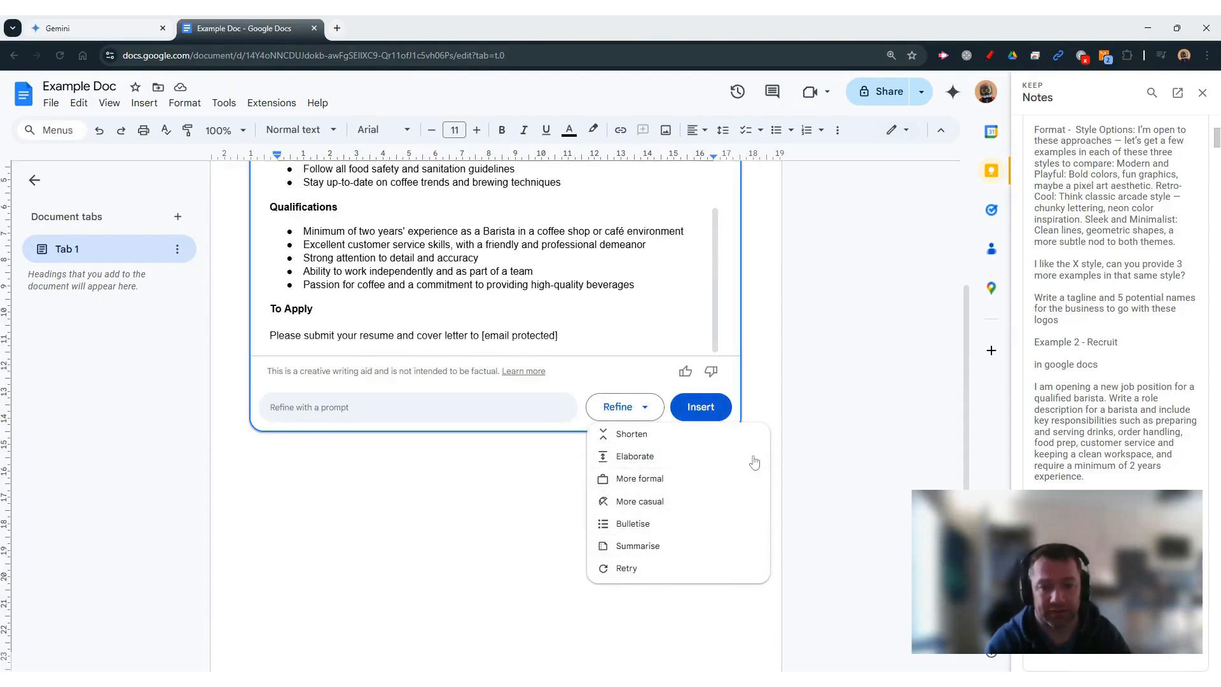
click(714, 408)
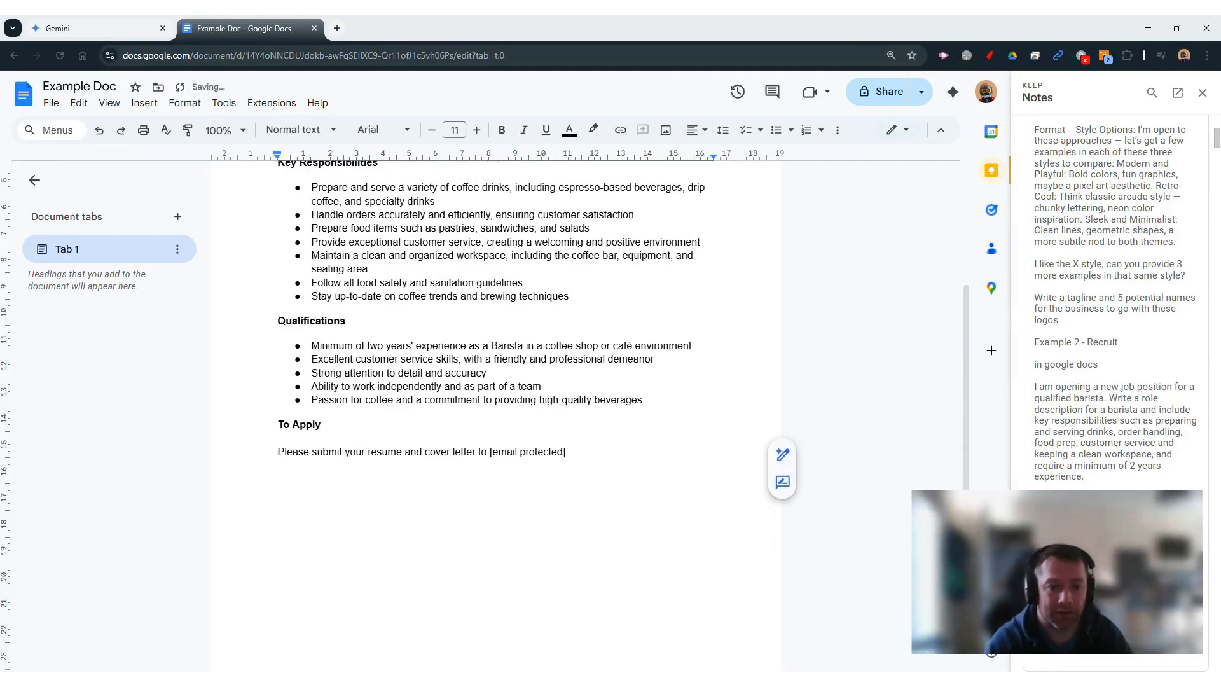
scroll(716, 403, up, 3)
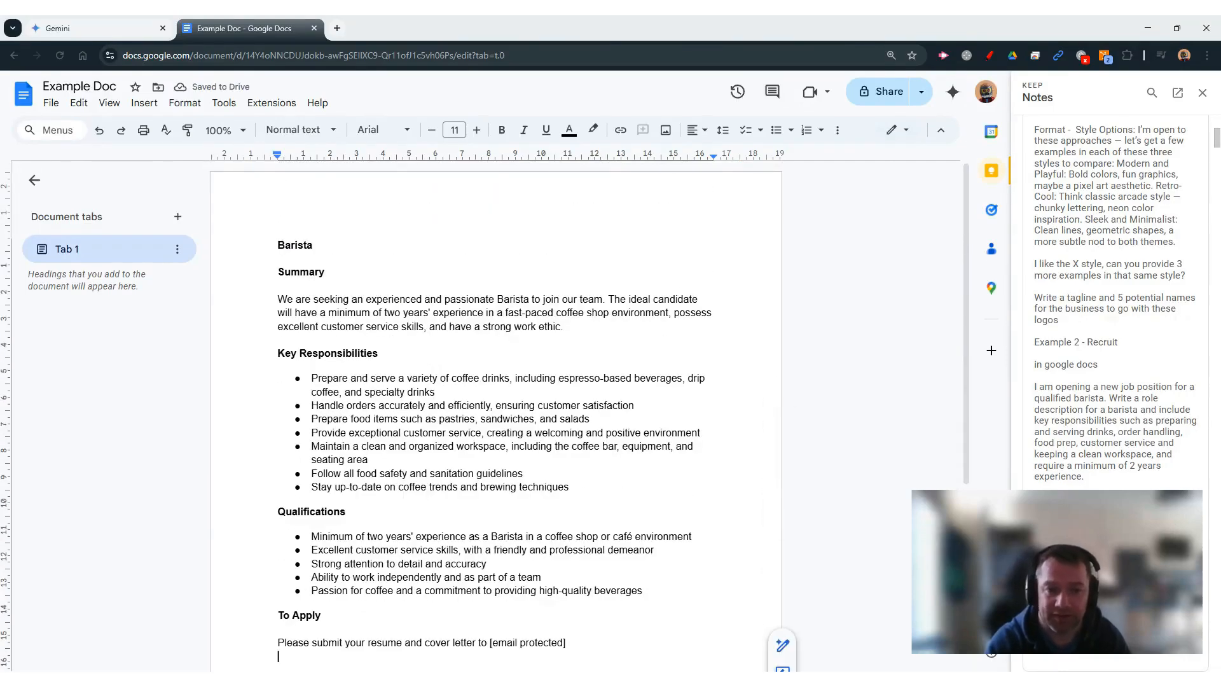
scroll(716, 403, down, 1)
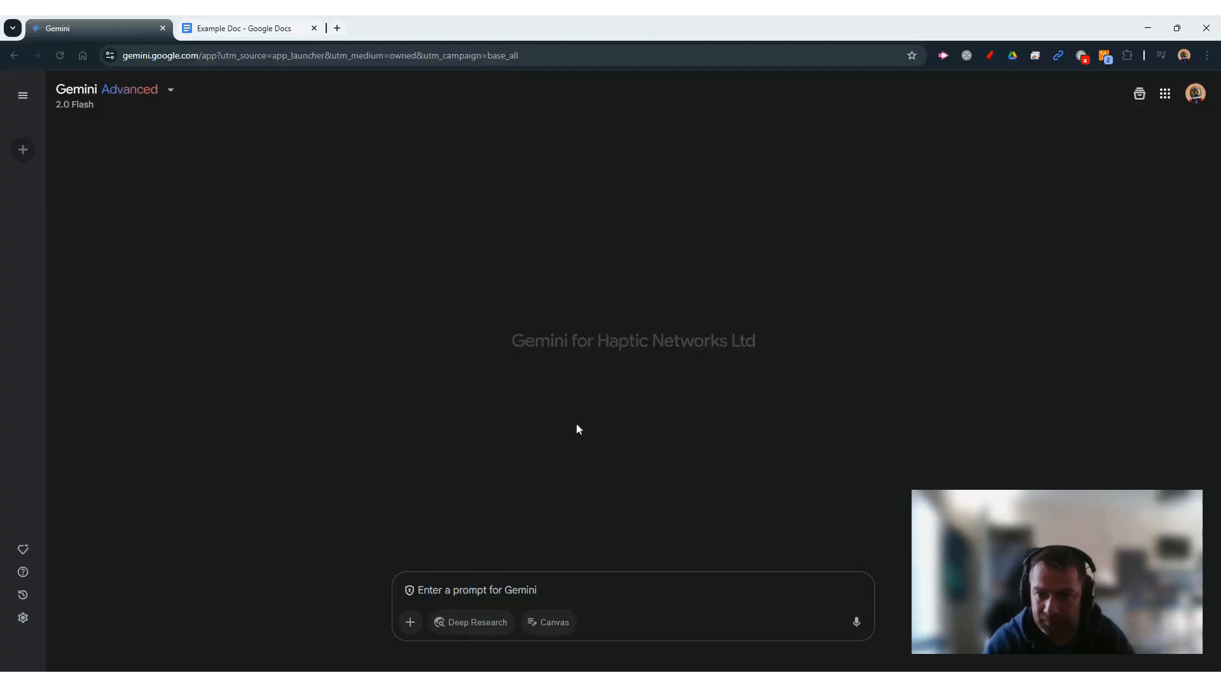
In a new Gemini chat, attach Example Doc from Drive to the prompt.
click(410, 622)
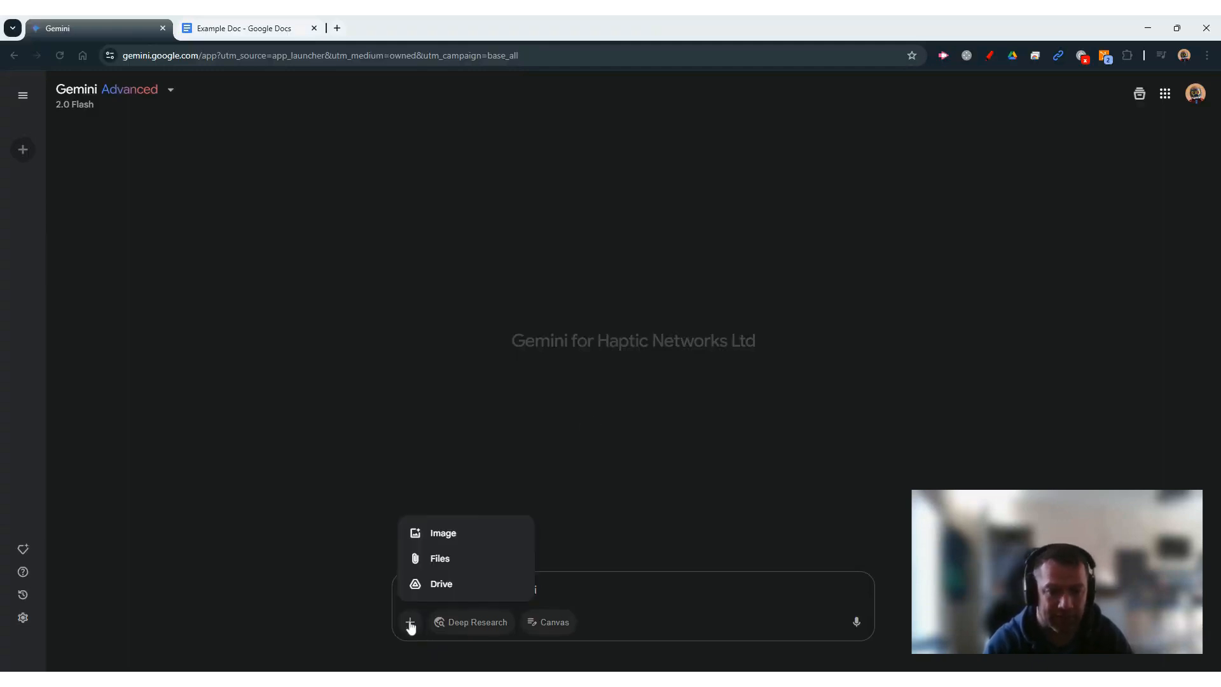
click(464, 593)
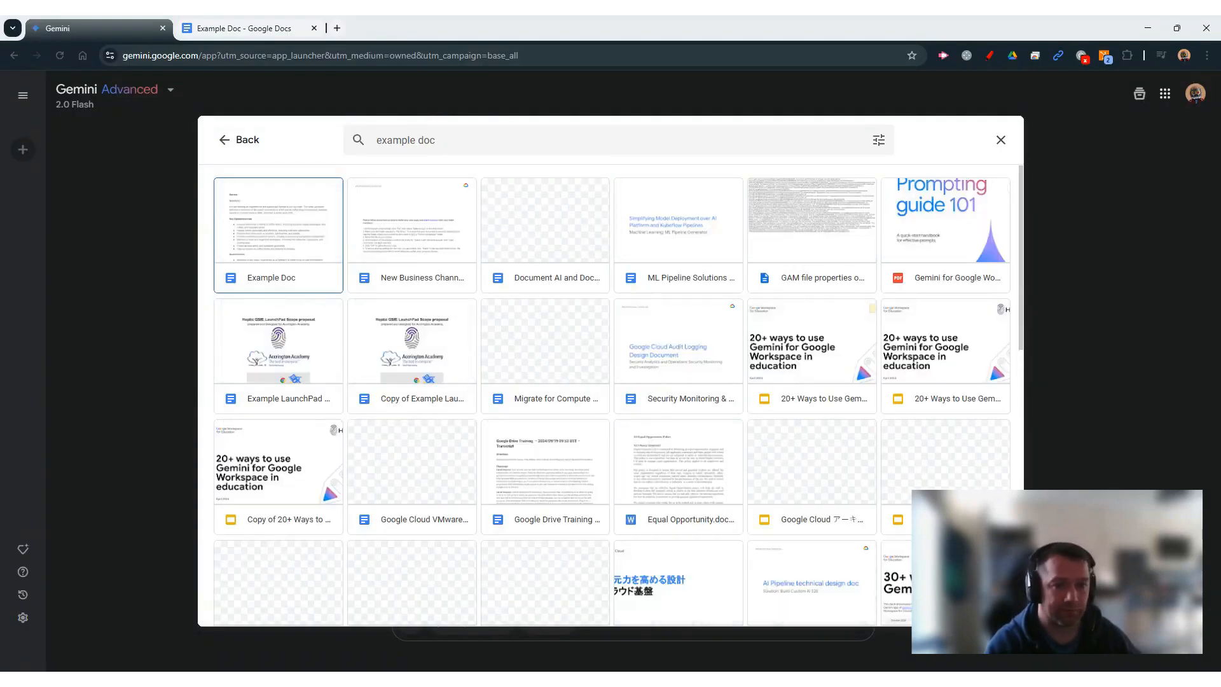
click(317, 253)
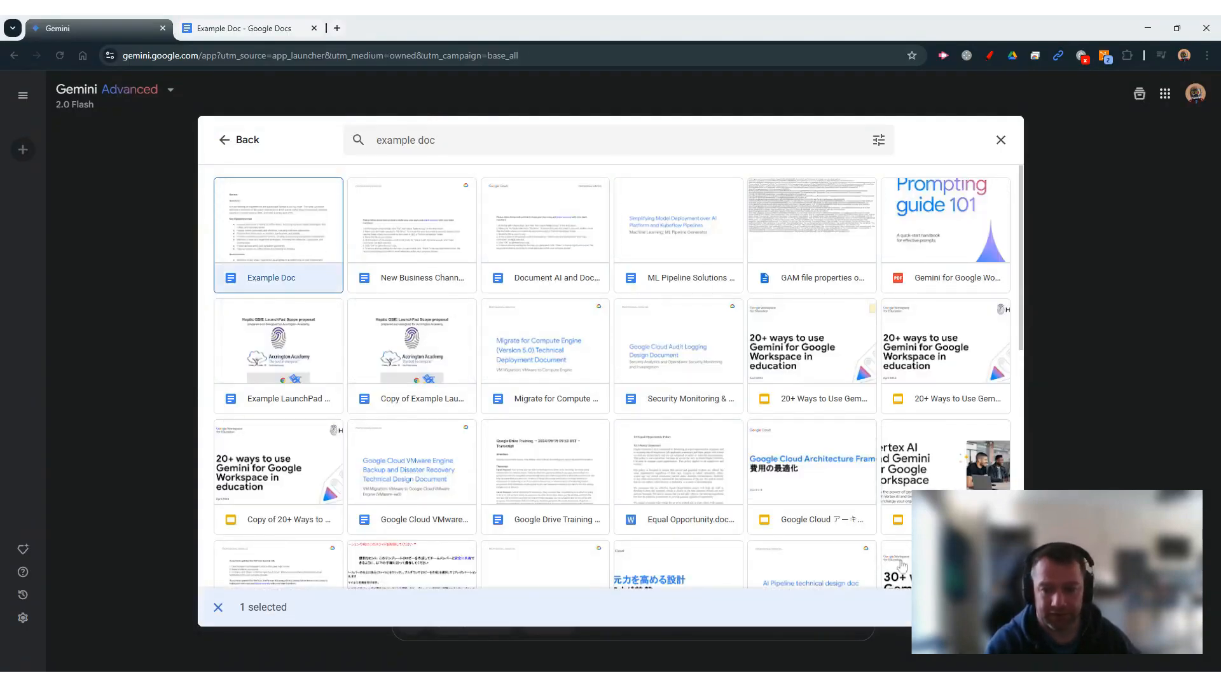
click(988, 607)
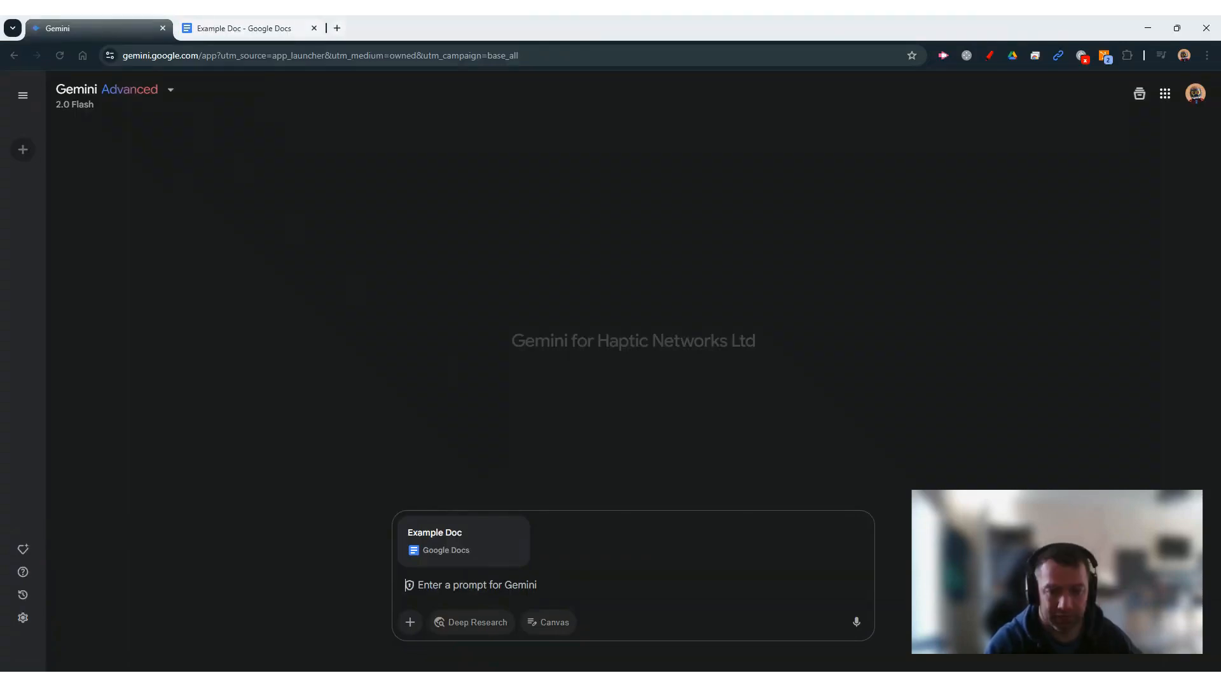
As a recruiter, request 20 open-ended interview questions for screening candidates based on the attached job description, and read through the list.
text(I am a recruiter, and I am preparing for candidate interviews. Using the job description in the file I’m uploading, write a list of 20 open-ended interview questions that I can use to screen candidates.)
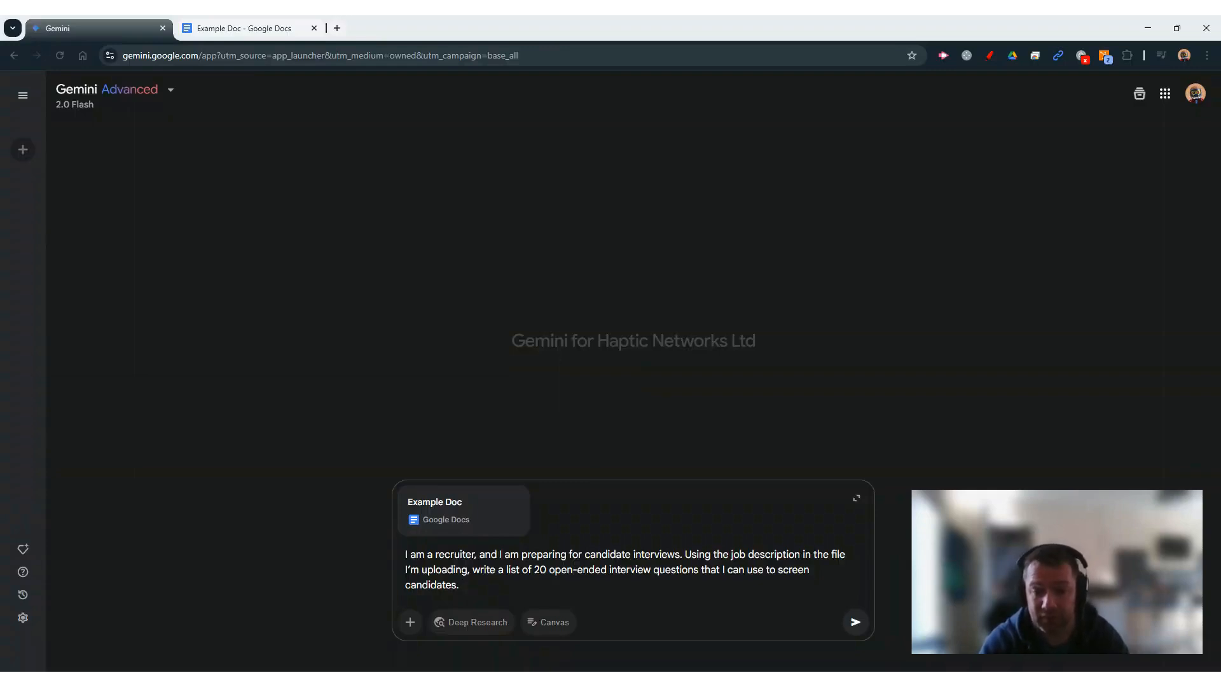
click(854, 623)
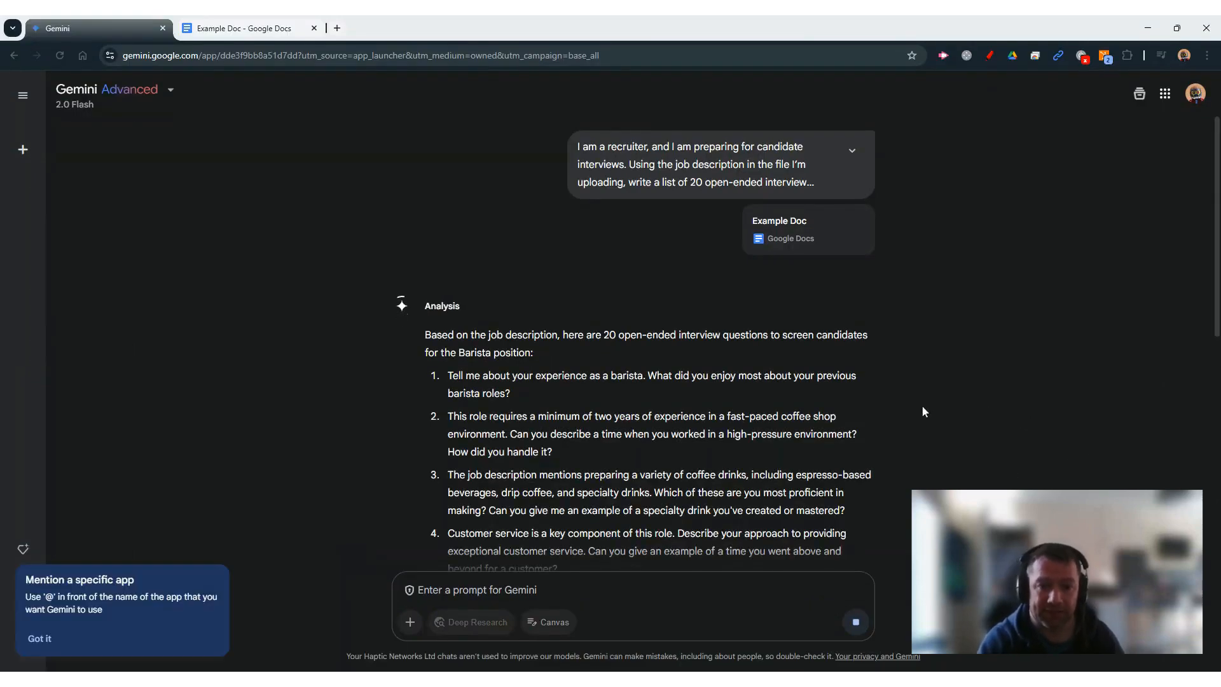
scroll(854, 402, down, 2)
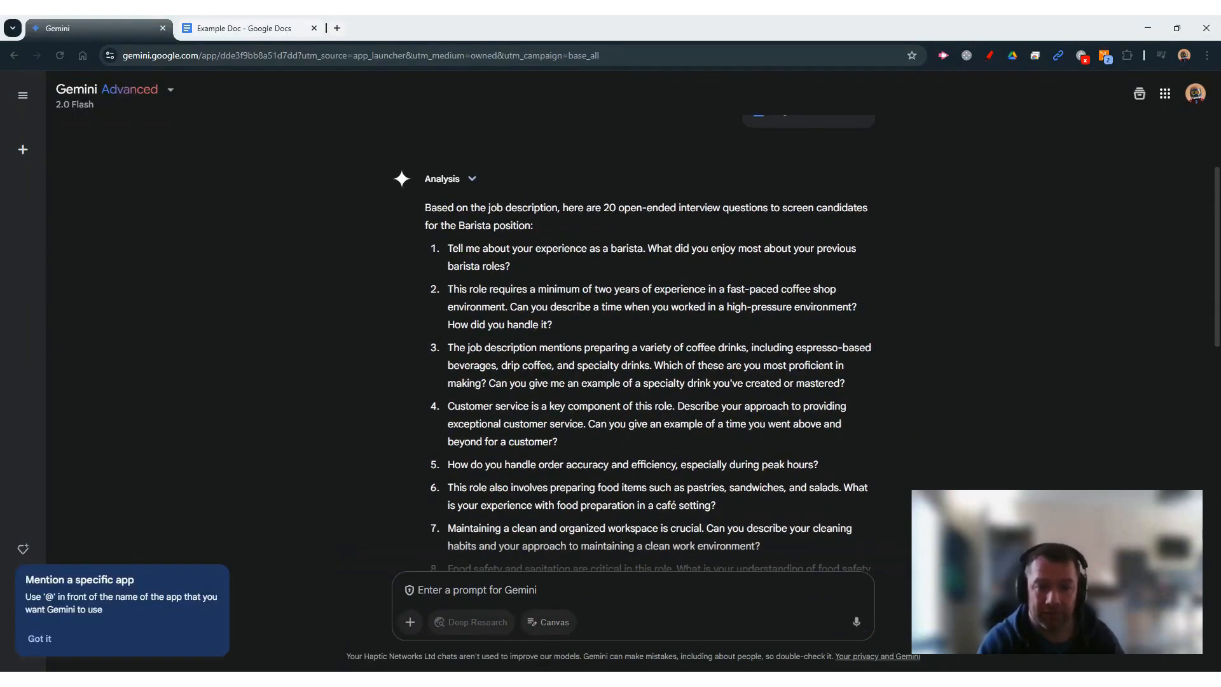
scroll(720, 381, down, 1)
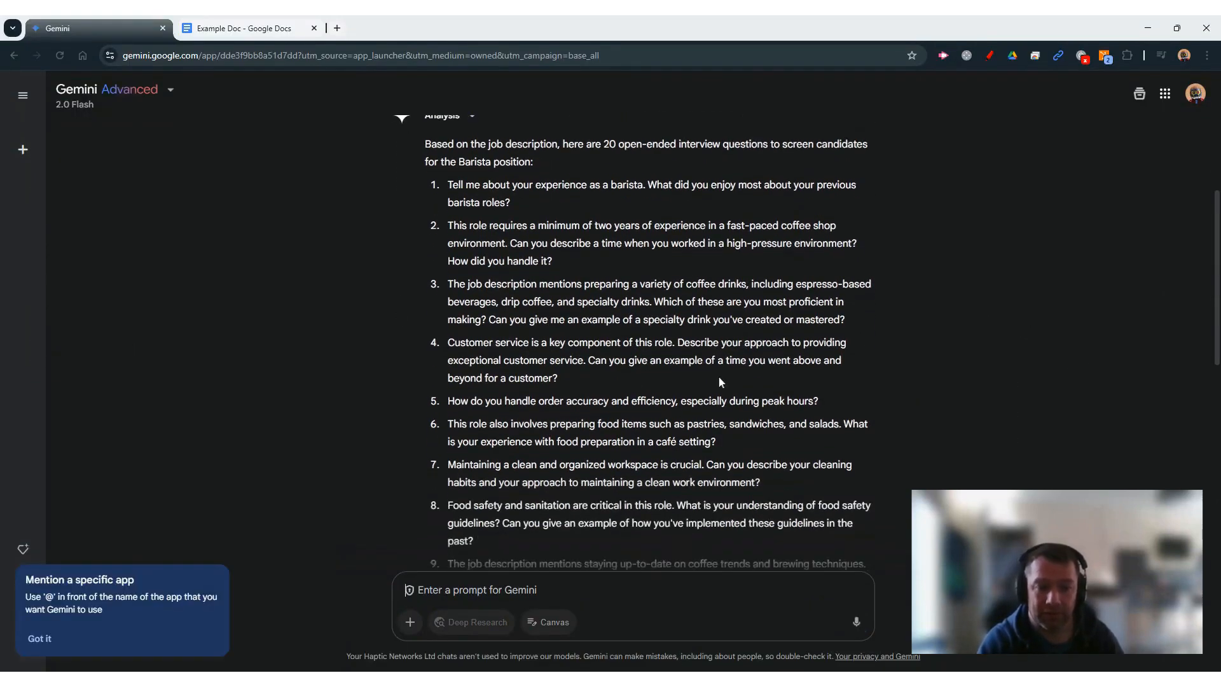
click(39, 637)
scroll(614, 229, down, 3)
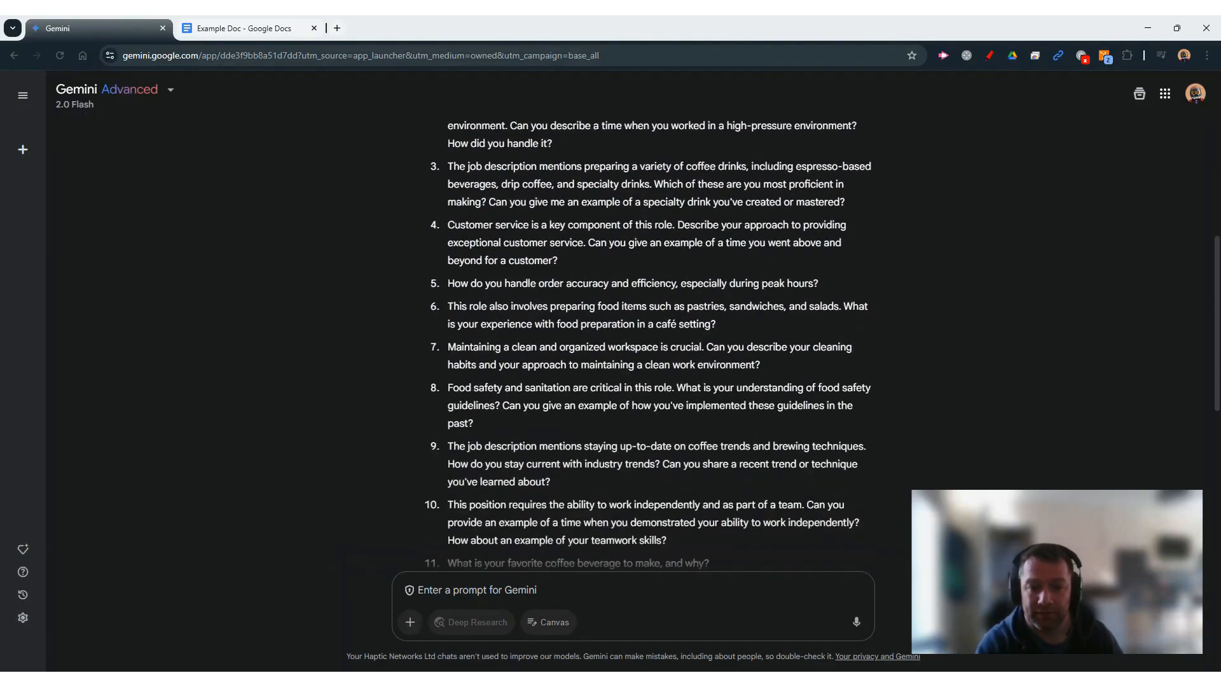
scroll(648, 342, down, 5)
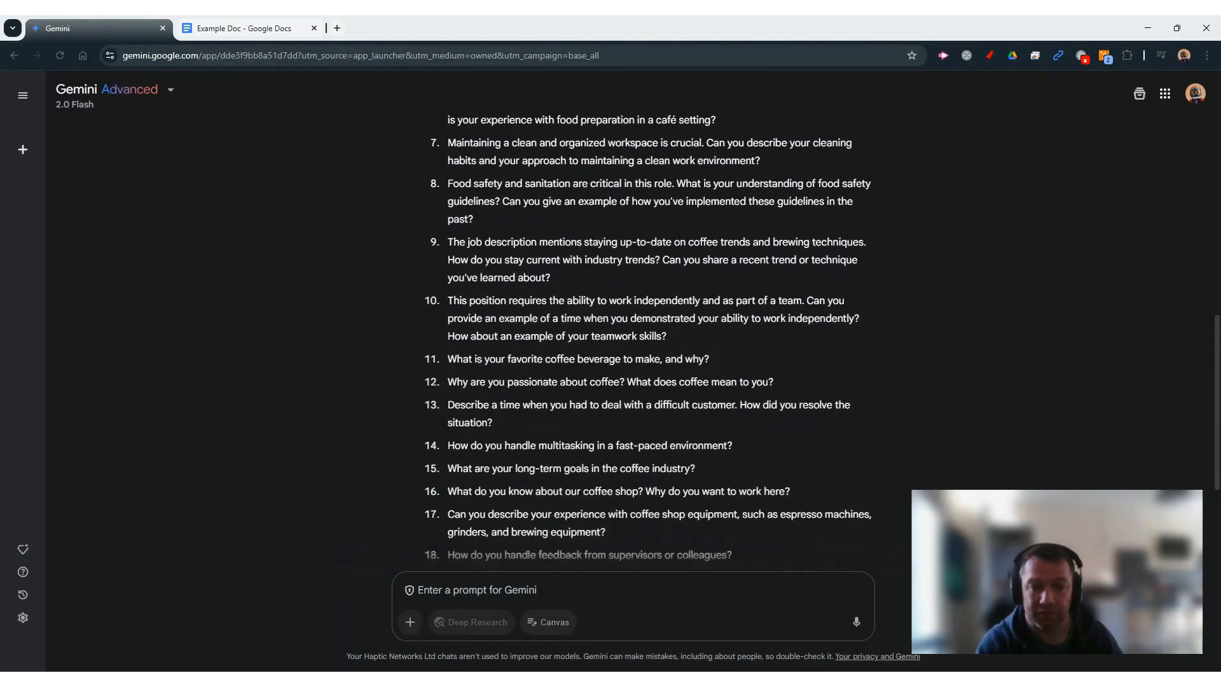